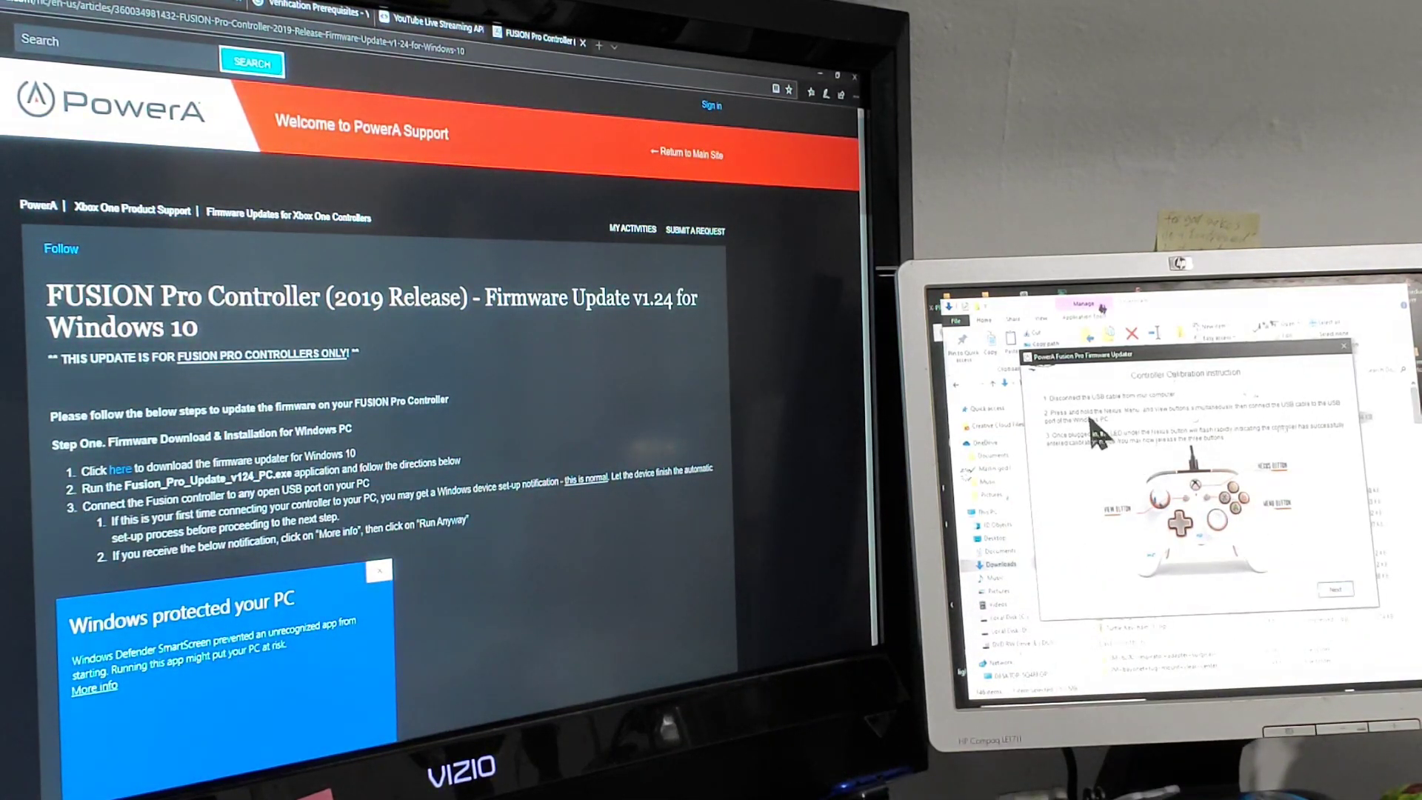
# Step: Close the leftover updater window and launch the Fusion Pro update .exe from Downloads
pyautogui.click(1348, 352)
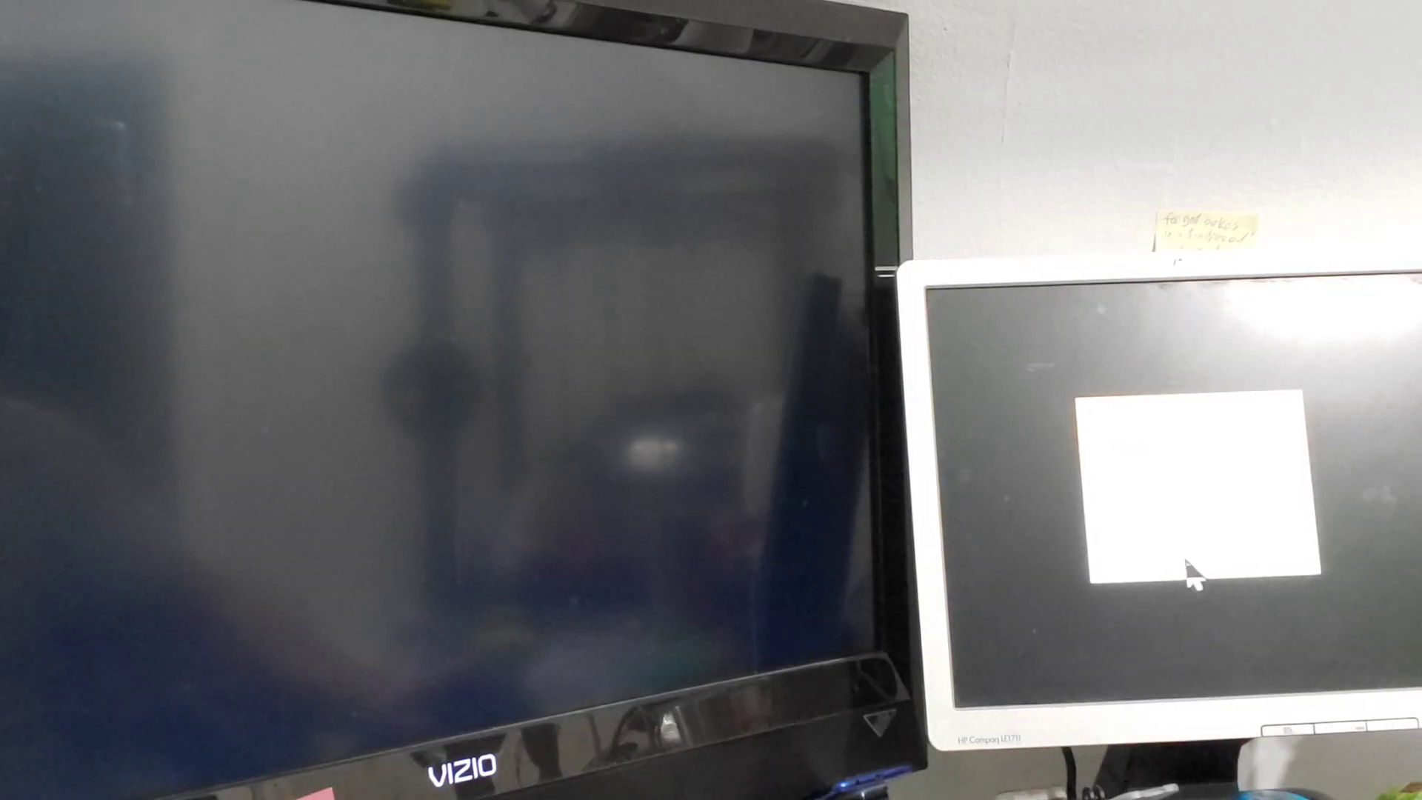
pyautogui.click(1186, 576)
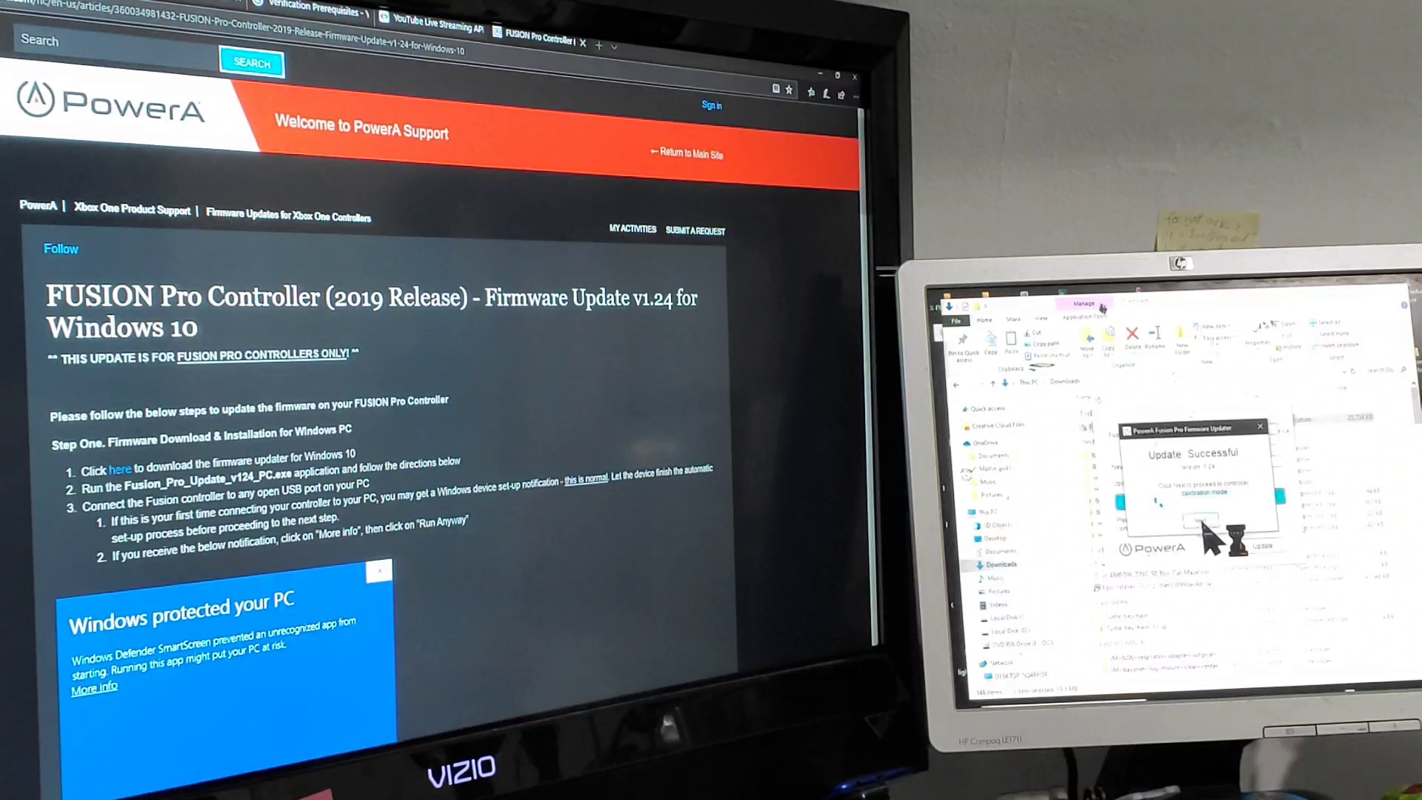
# Step: Dismiss the 'Update Successful' message to reach the Controller Calibration Instruction window
pyautogui.click(1205, 524)
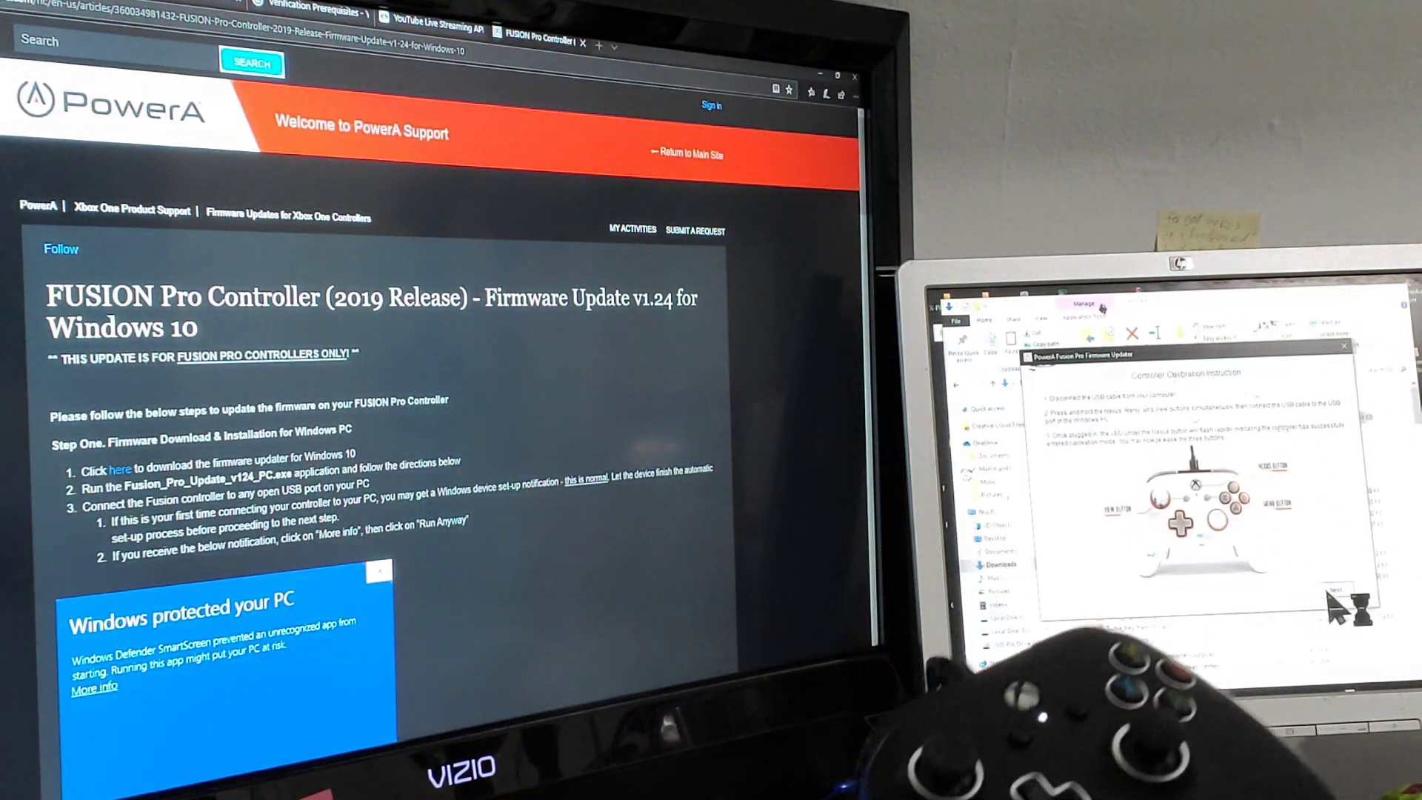
# Step: Advance through the trigger-lock and stick-rotation calibration pages to the final instruction
pyautogui.click(1331, 600)
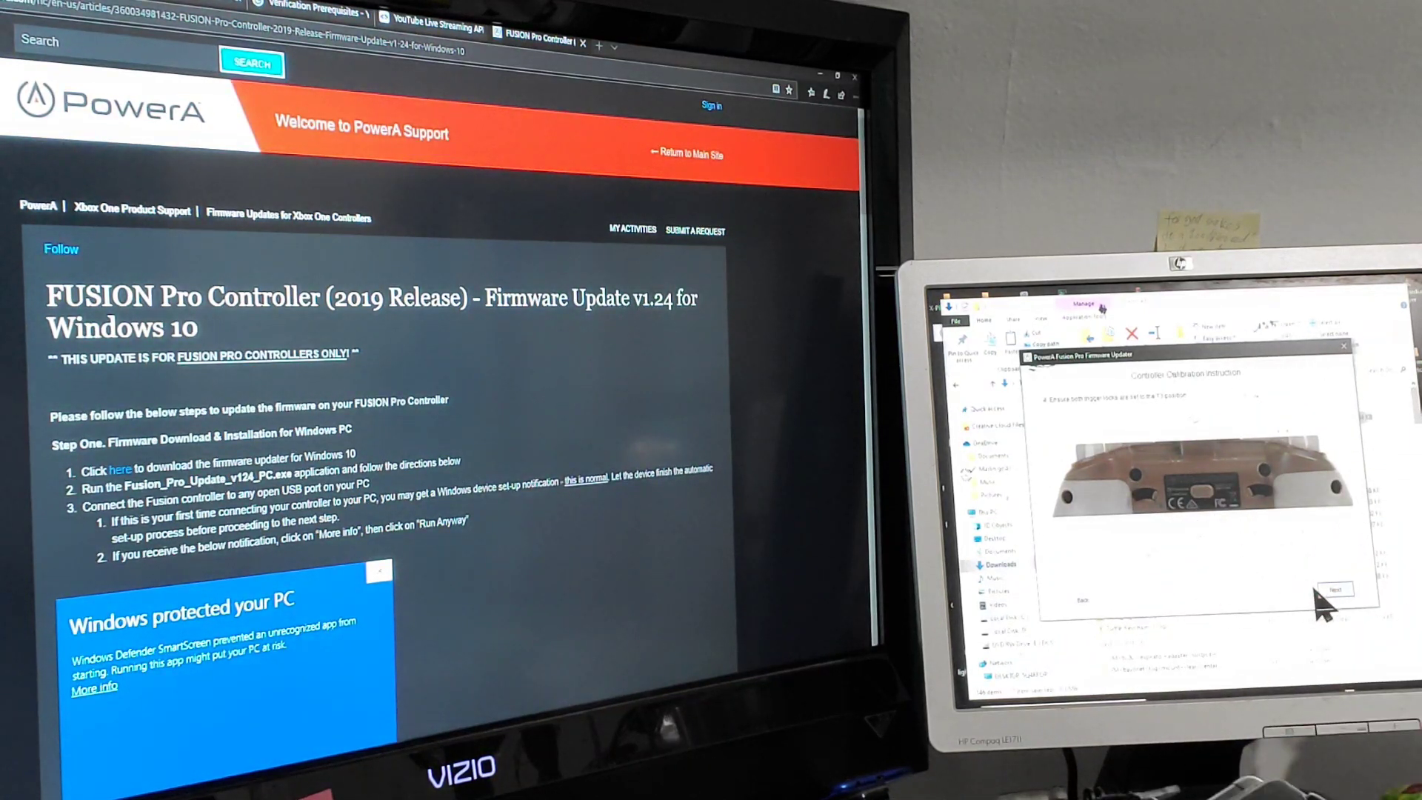
pyautogui.click(1322, 587)
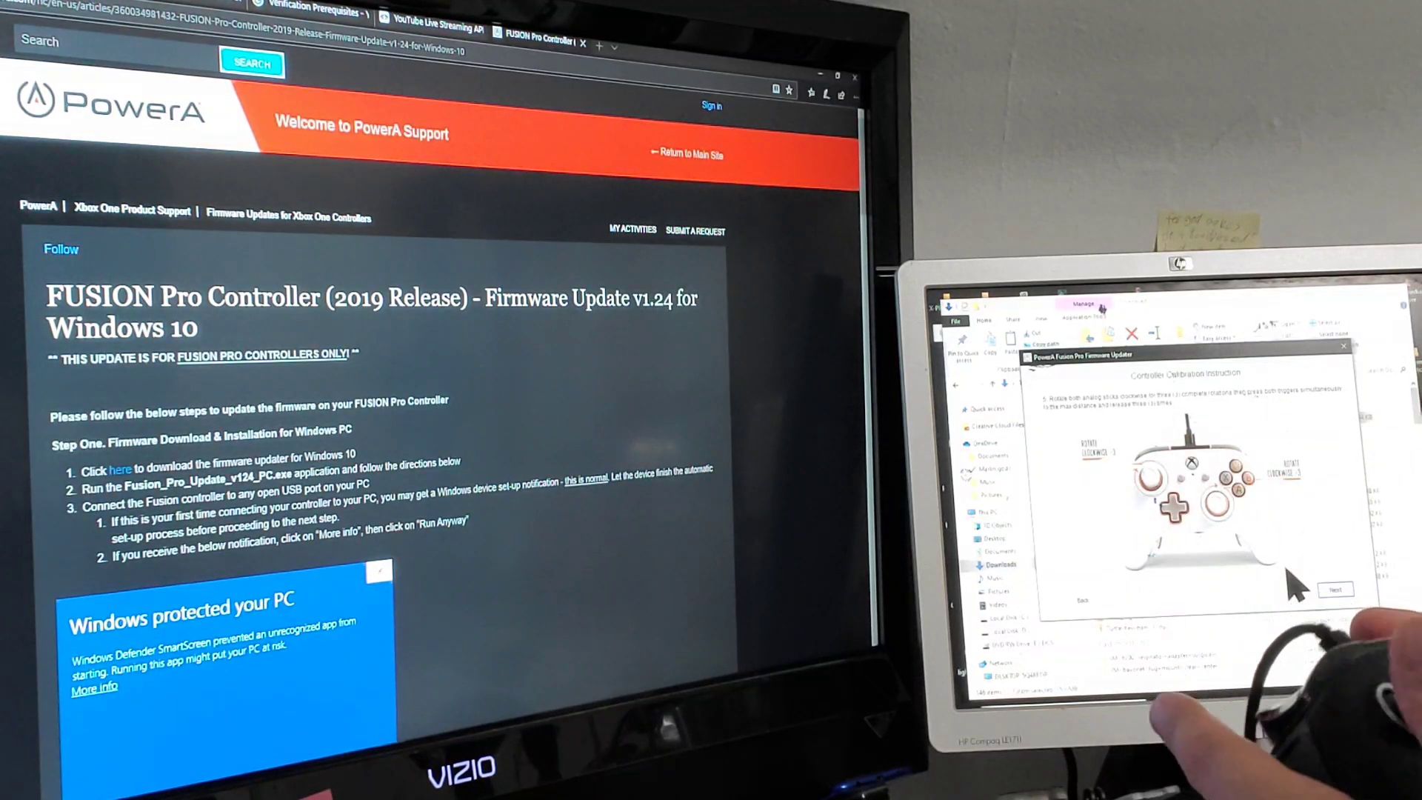
pyautogui.click(1350, 598)
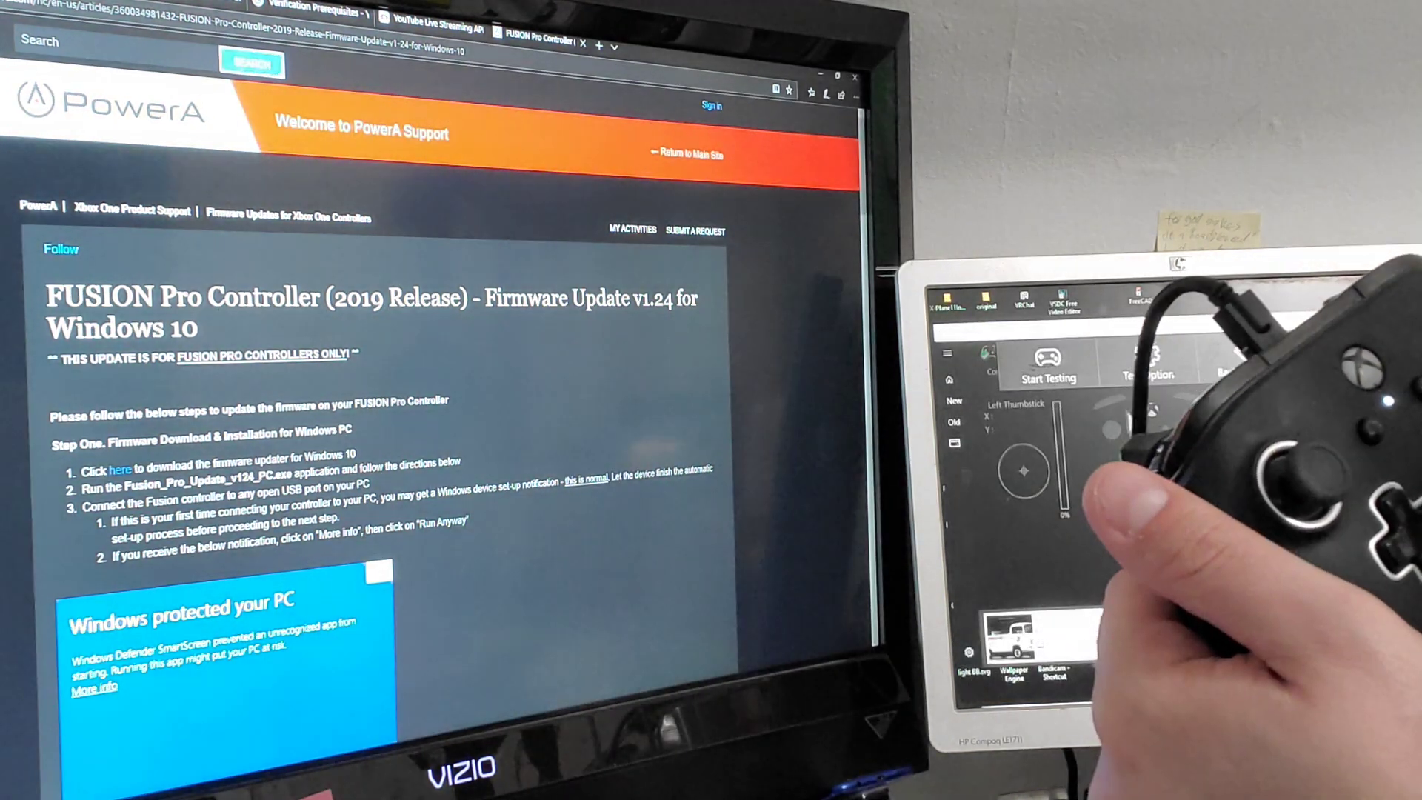
# Step: Start testing Controller 1's sticks and buttons, then close Game Controller Tester
pyautogui.click(1086, 372)
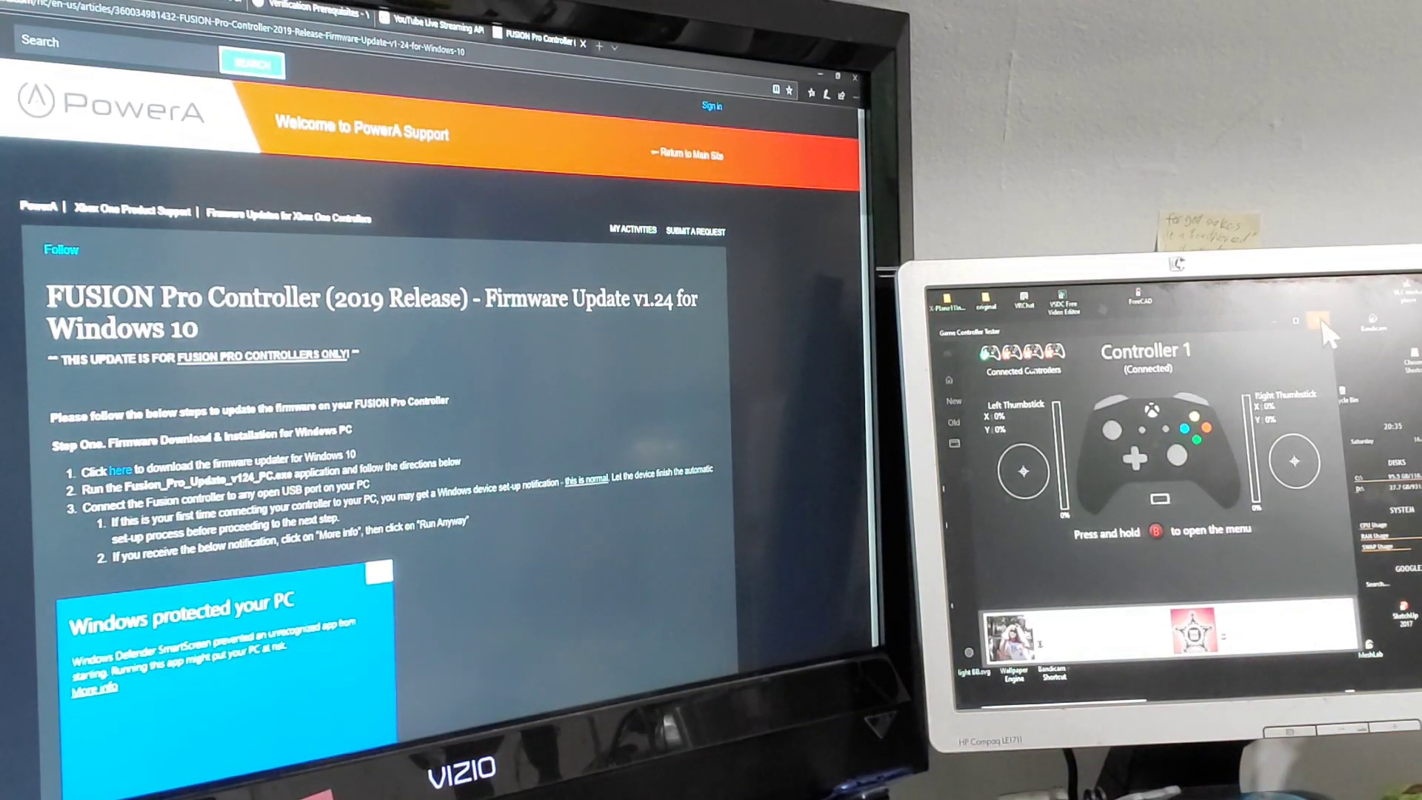
pyautogui.click(1320, 320)
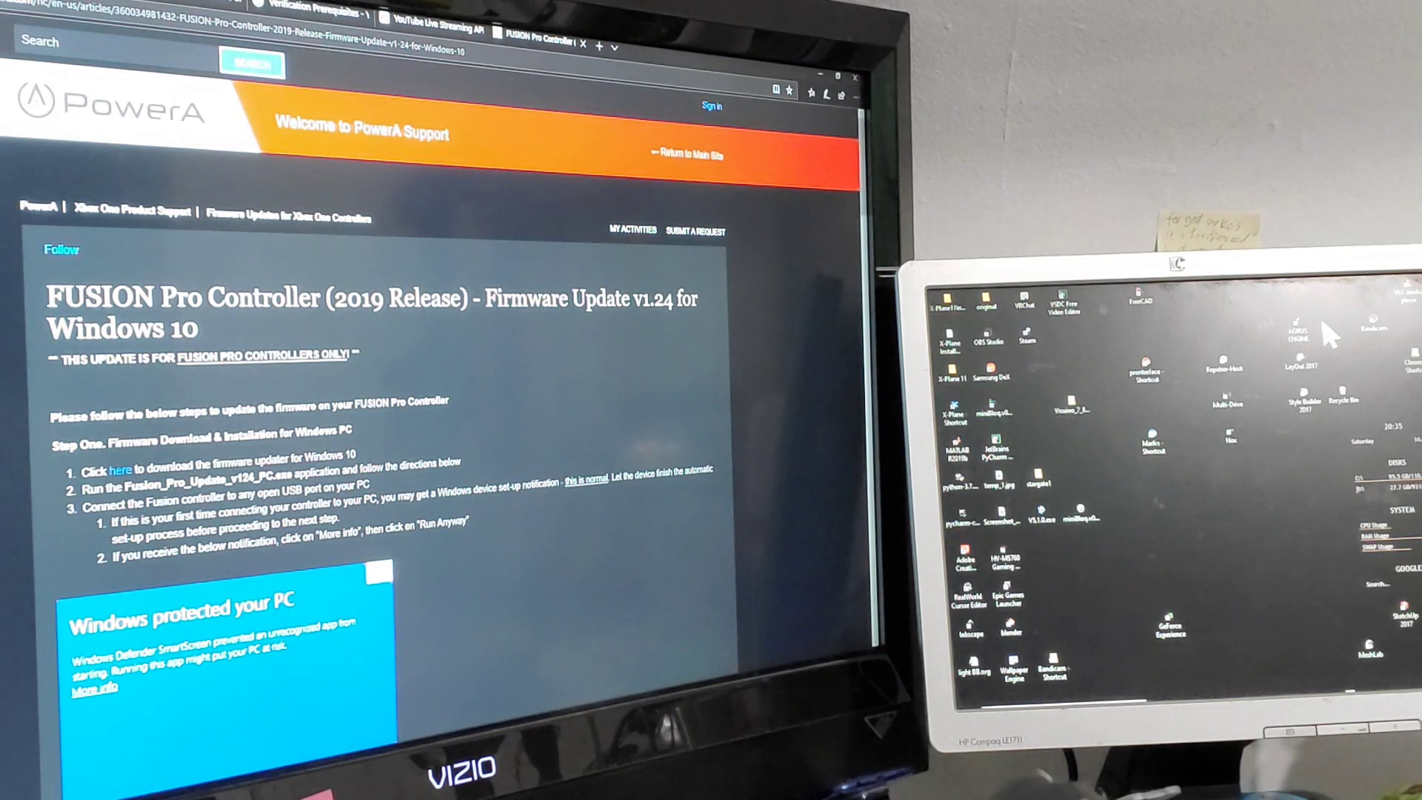